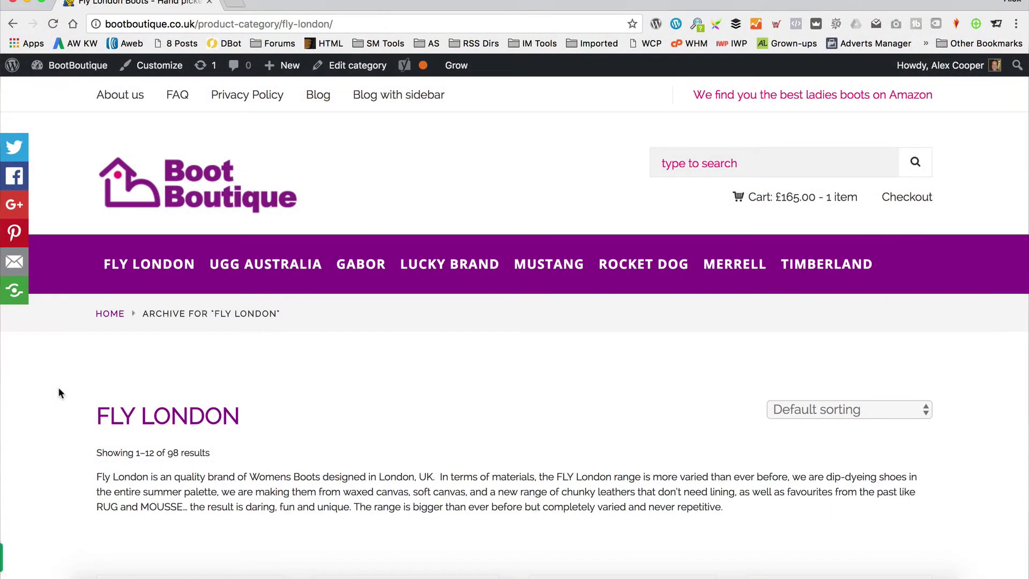
# Scroll down through the BootBoutique homepage
pyautogui.scroll(-5, 59, 393)
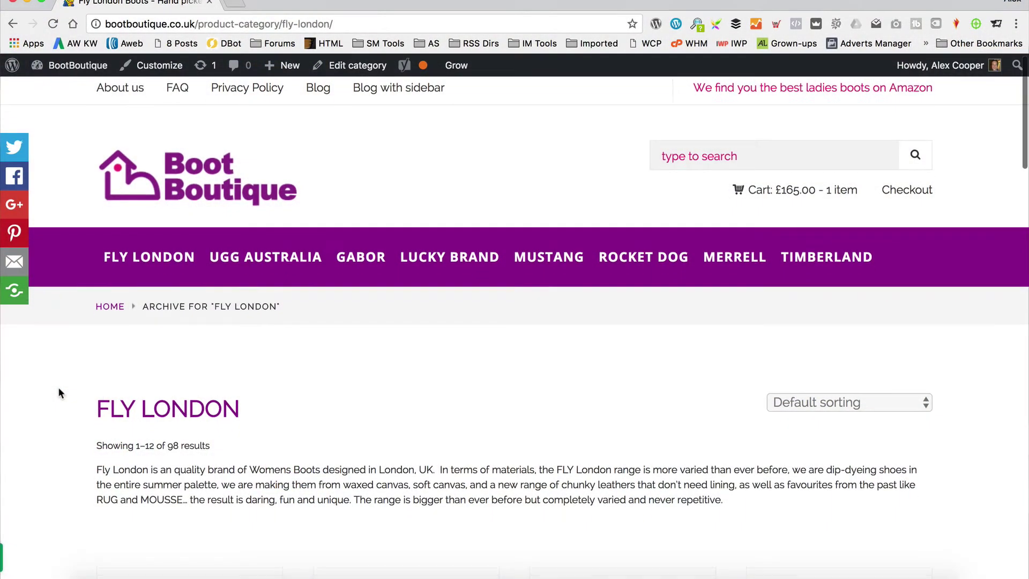
pyautogui.scroll(-6, 59, 393)
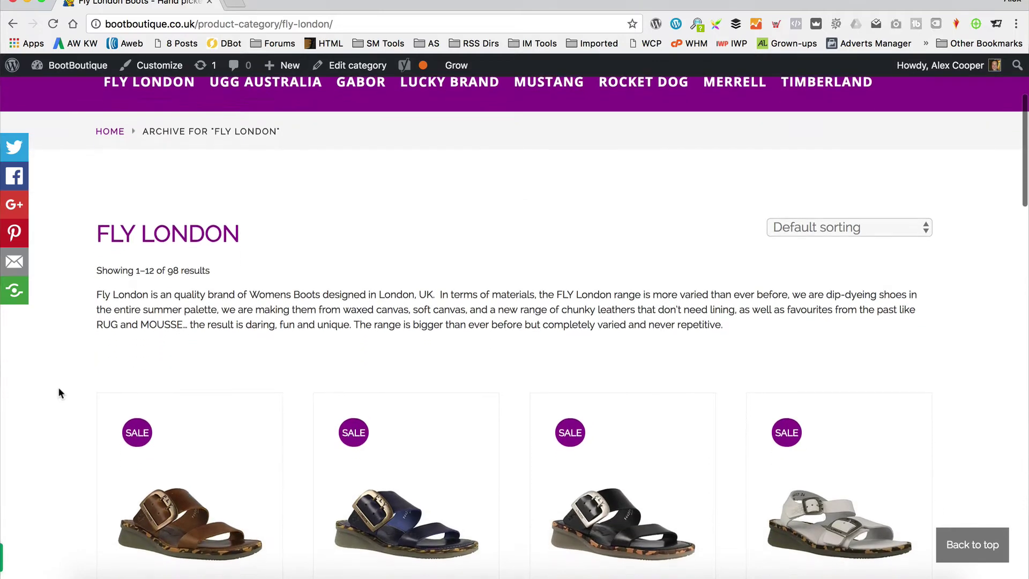
pyautogui.scroll(-7, 59, 393)
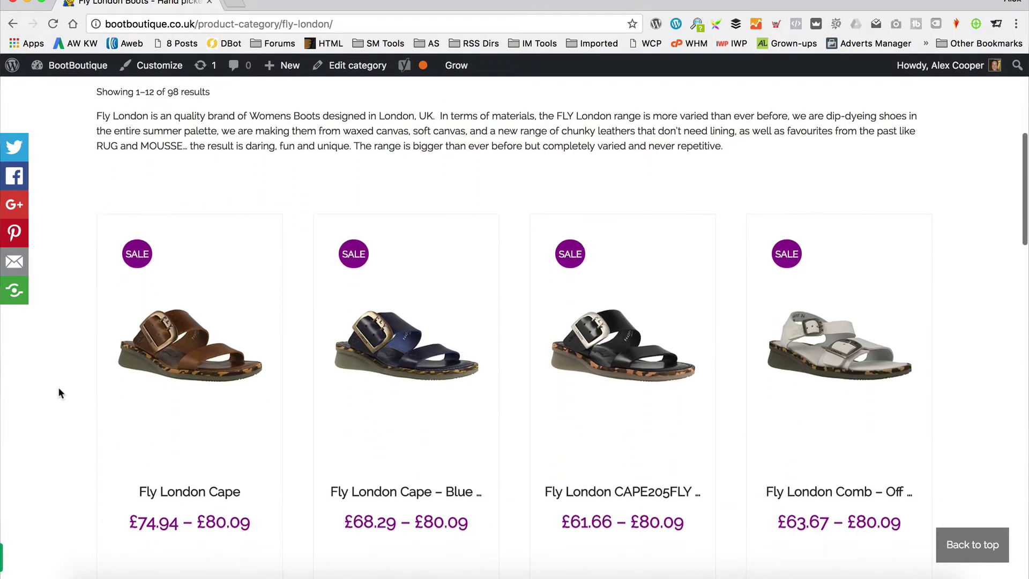
pyautogui.scroll(-13, 59, 393)
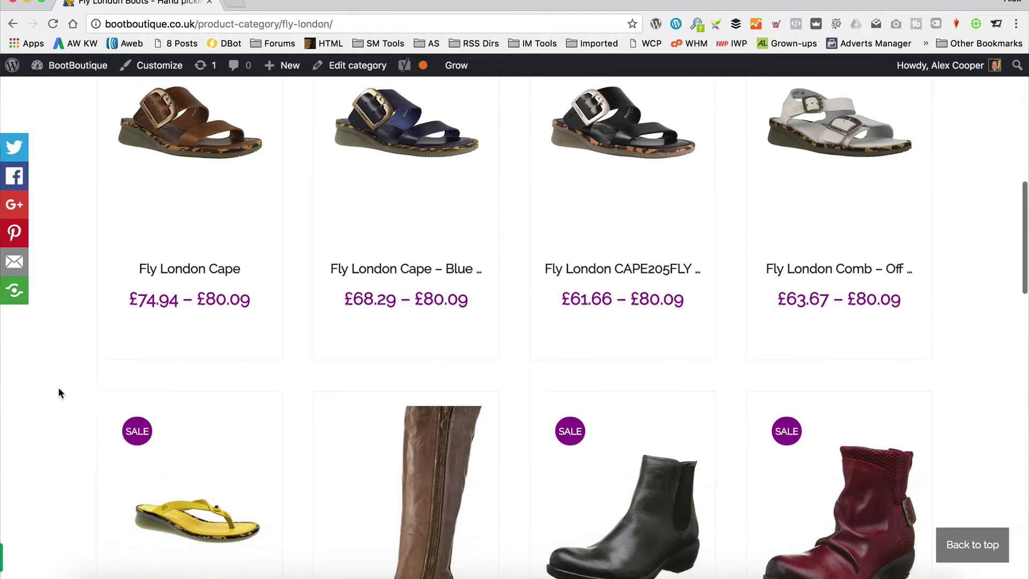
pyautogui.scroll(-16, 59, 393)
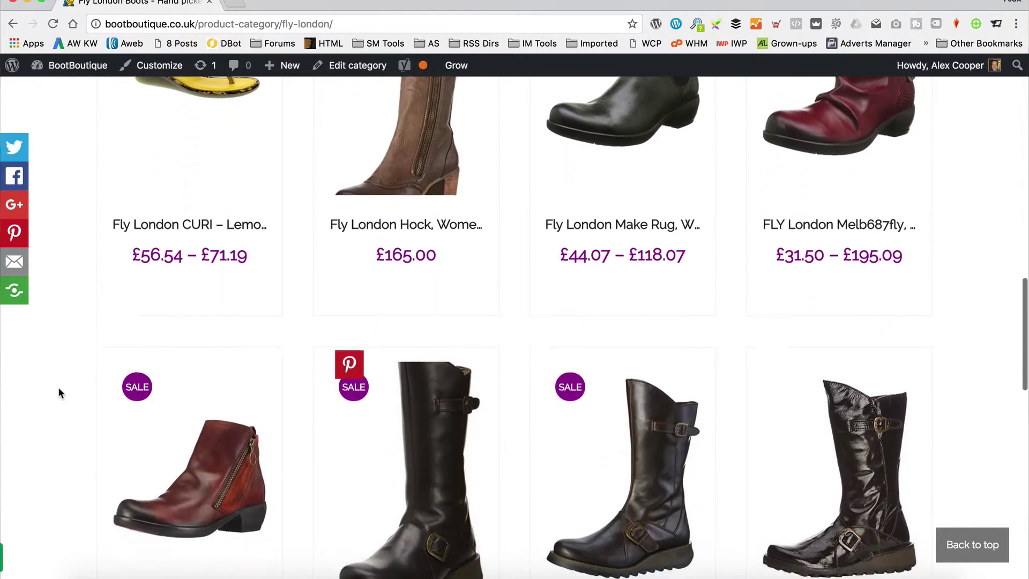
pyautogui.scroll(-10, 58, 393)
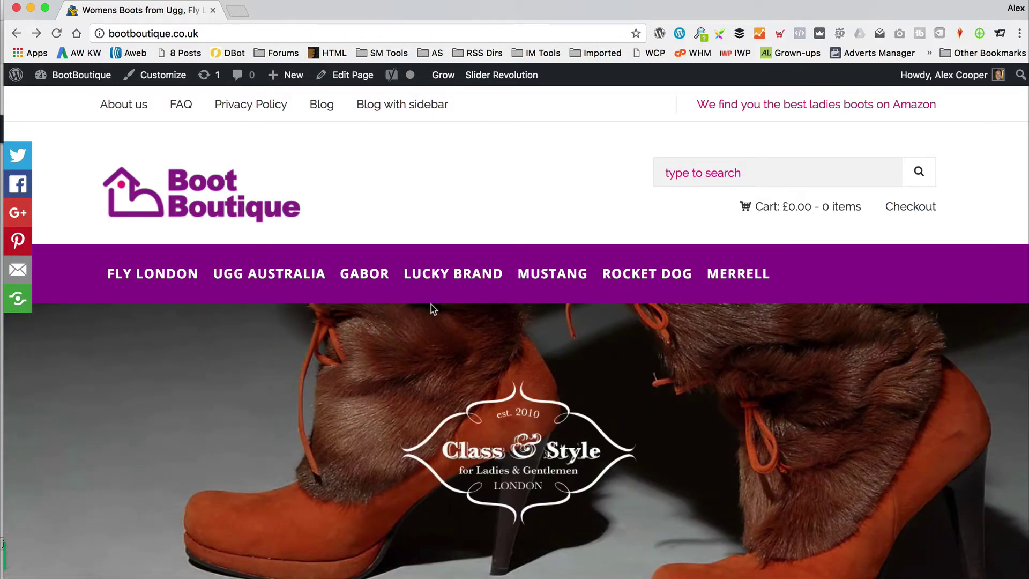
# Open the Fly London category page and highlight its brand description text
pyautogui.click(121, 285)
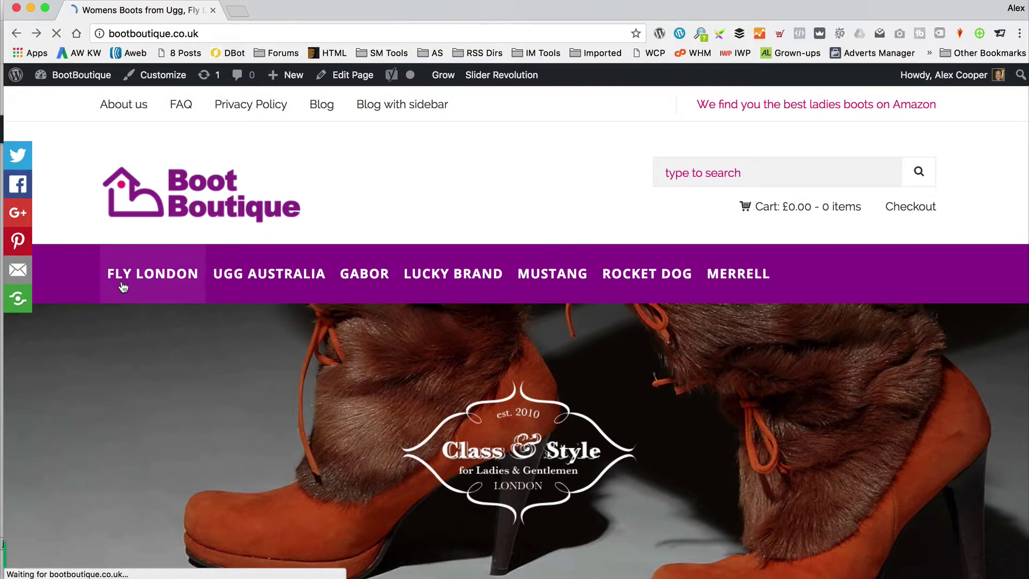
pyautogui.scroll(-6, 383, 335)
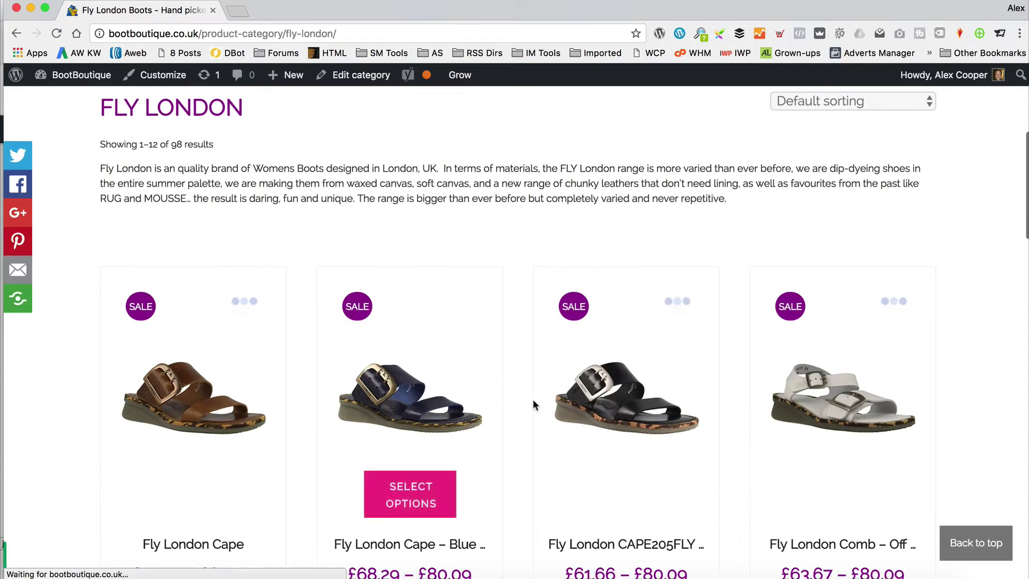
pyautogui.scroll(5, 535, 383)
pyautogui.moveTo(790, 445); pyautogui.dragTo(119, 406)
pyautogui.click(357, 373)
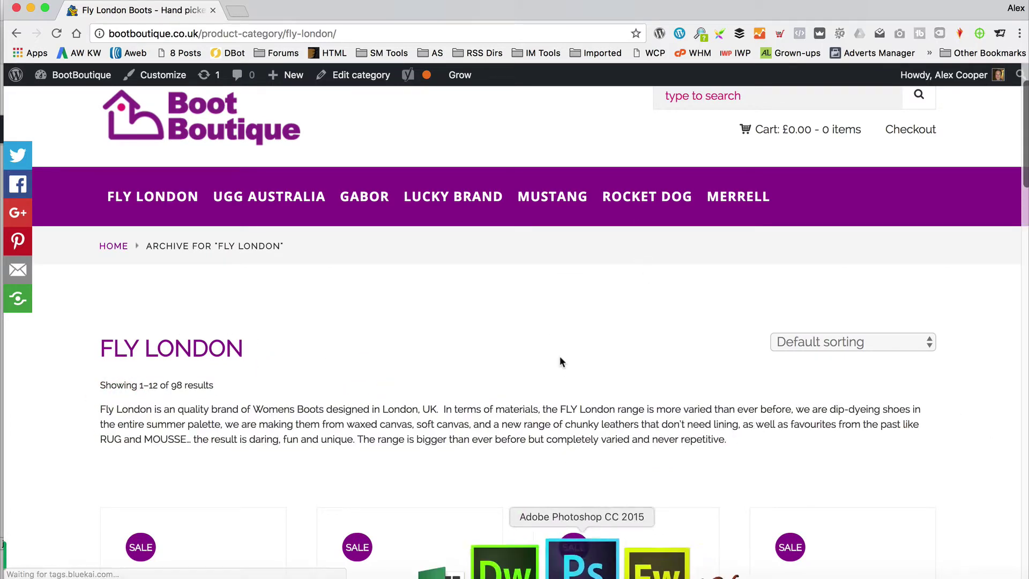
pyautogui.scroll(-10, 558, 348)
pyautogui.scroll(10, 558, 326)
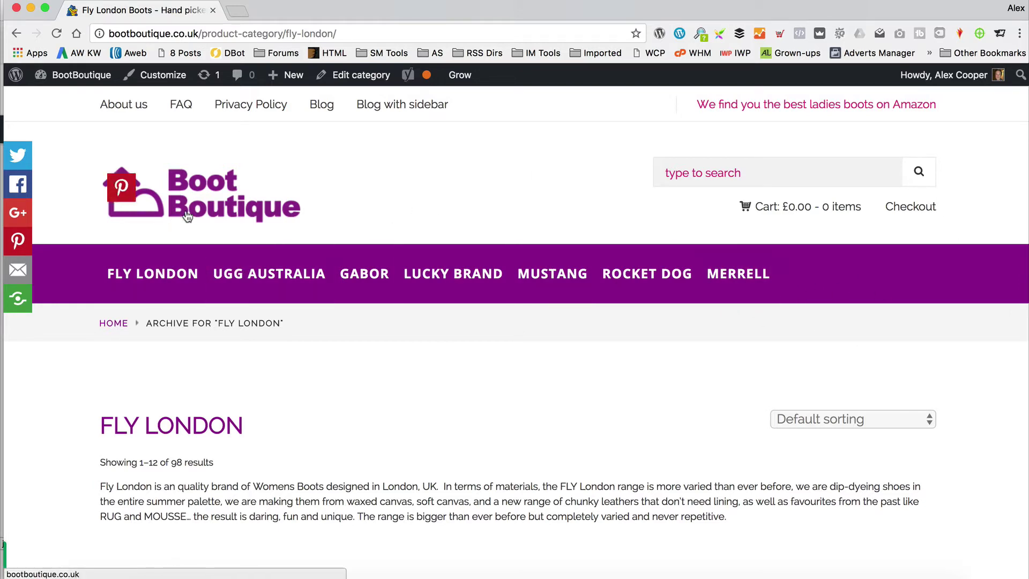
# Go to the Menus admin screen and select Main Menu for editing
pyautogui.moveTo(80, 80)
pyautogui.click(66, 155)
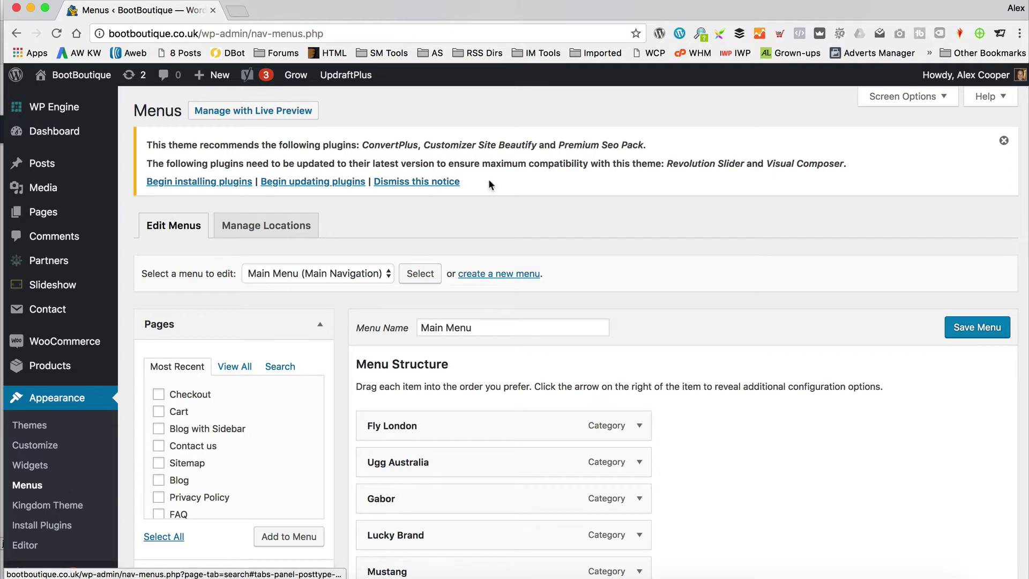
pyautogui.scroll(-4, 489, 184)
pyautogui.click(308, 165)
pyautogui.click(300, 164)
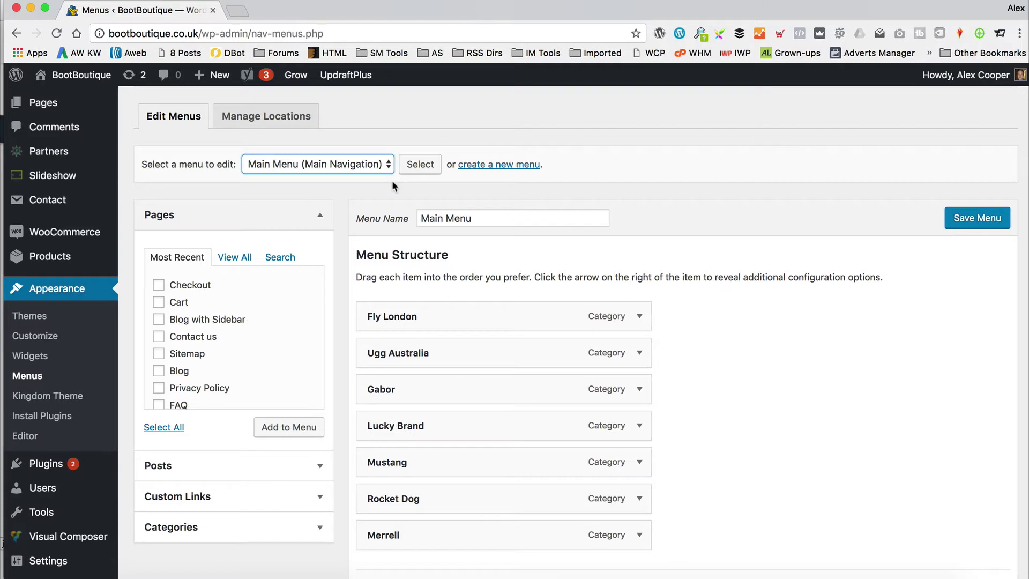
# Expand and collapse the Categories, Pages, Custom Links and Posts panels to review them
pyautogui.scroll(-3, 604, 204)
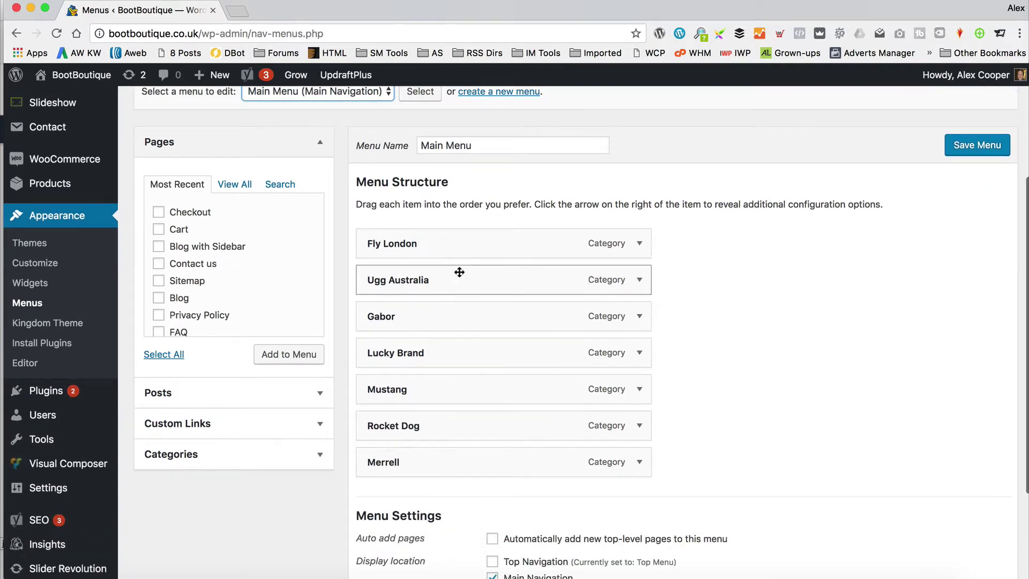
pyautogui.scroll(1, 287, 511)
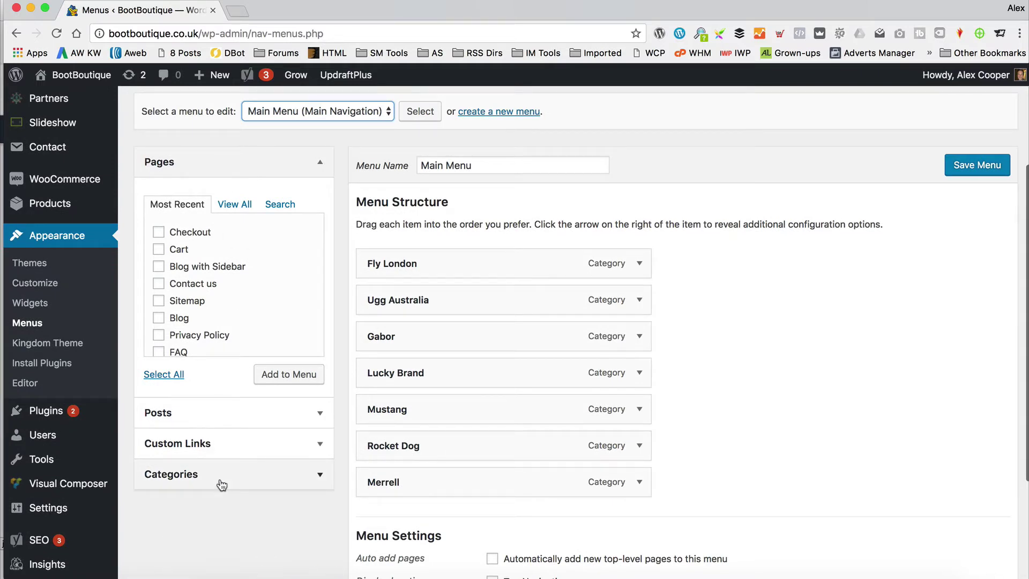
pyautogui.click(223, 476)
pyautogui.scroll(2, 240, 450)
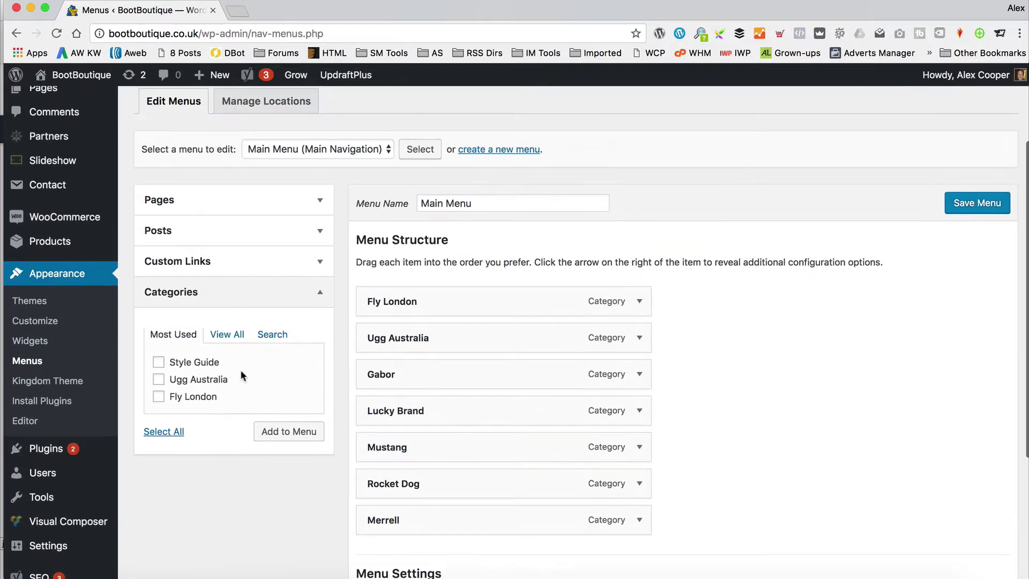
pyautogui.click(320, 292)
pyautogui.click(260, 192)
pyautogui.click(262, 191)
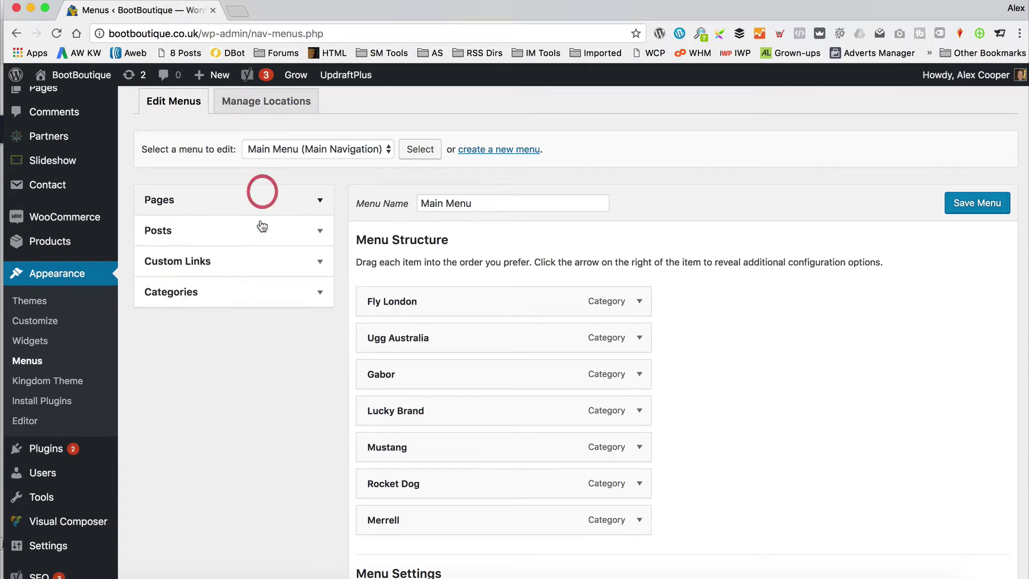
pyautogui.click(250, 250)
pyautogui.click(248, 234)
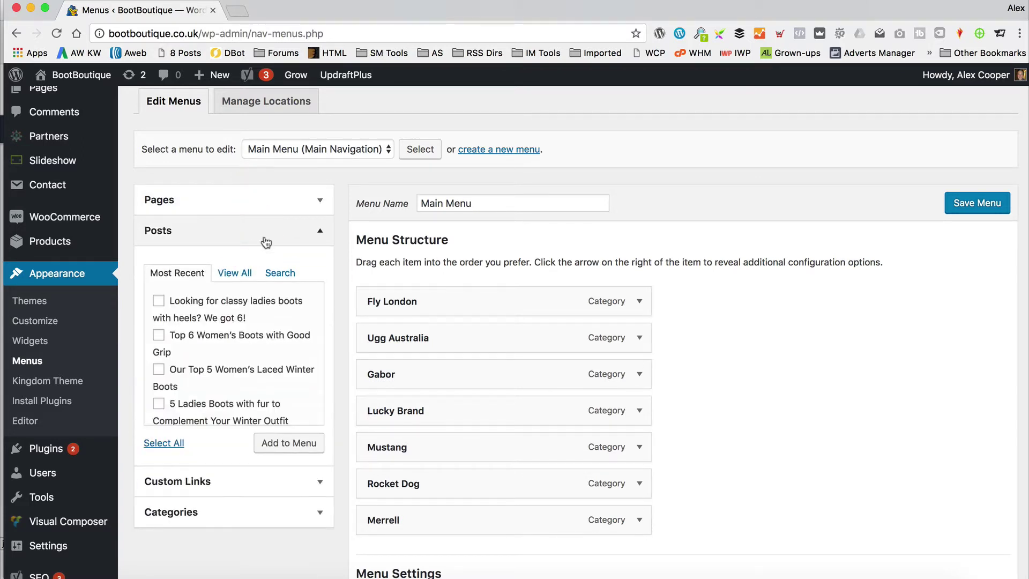
pyautogui.click(319, 231)
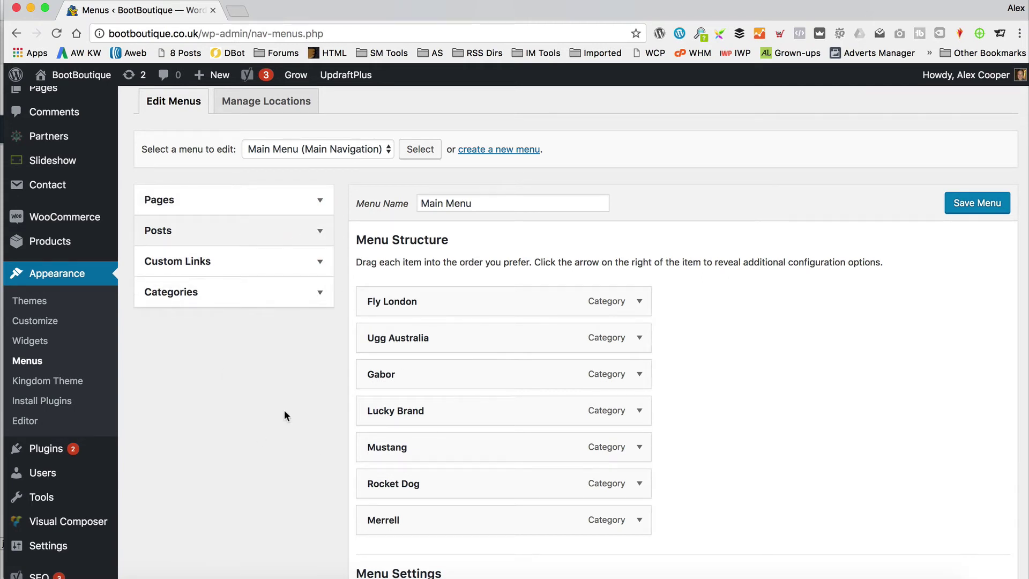
pyautogui.scroll(3, 284, 411)
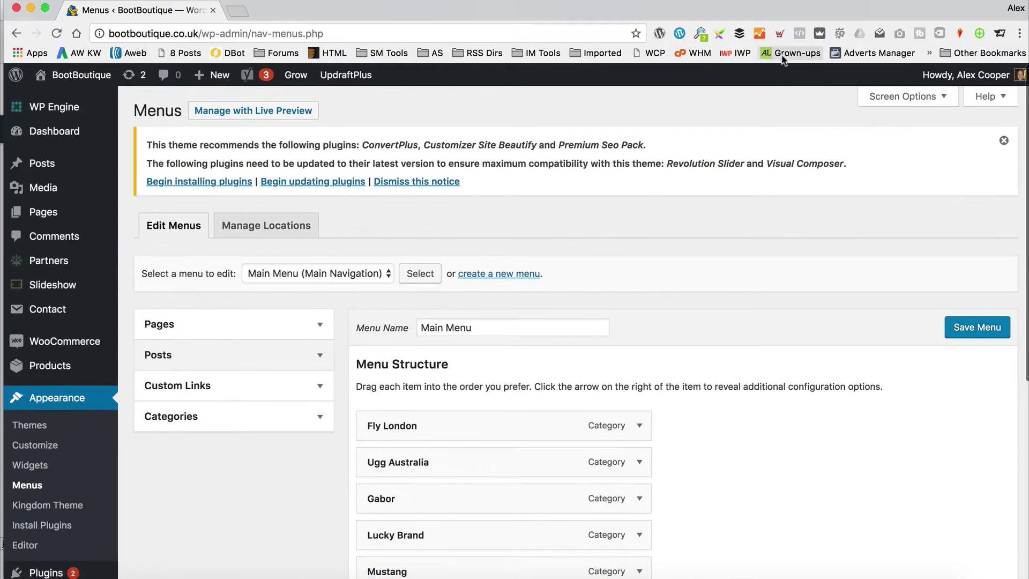
# Enable Product categories as a menu item type in Screen Options
pyautogui.click(930, 96)
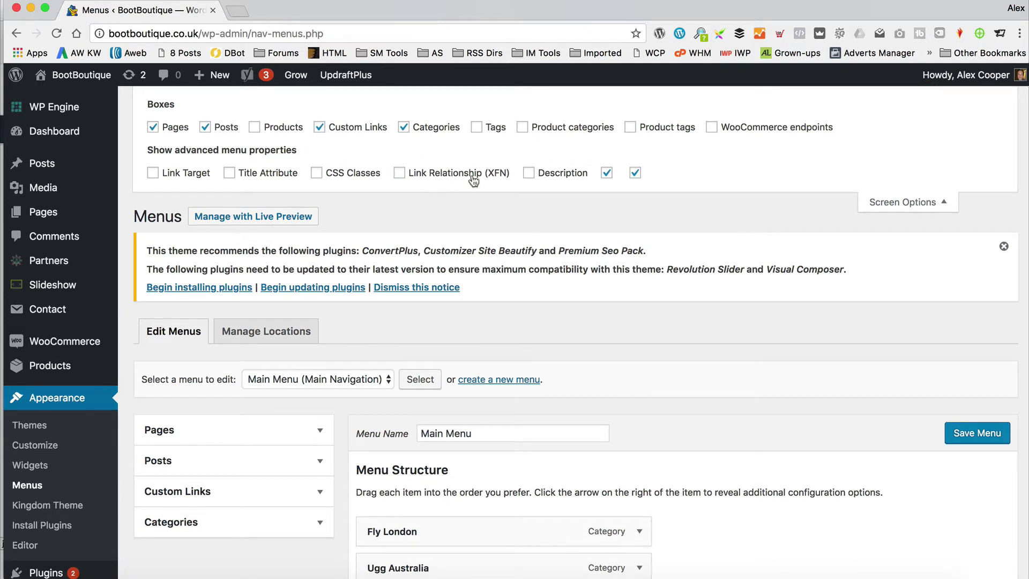
pyautogui.click(522, 127)
pyautogui.scroll(-5, 445, 182)
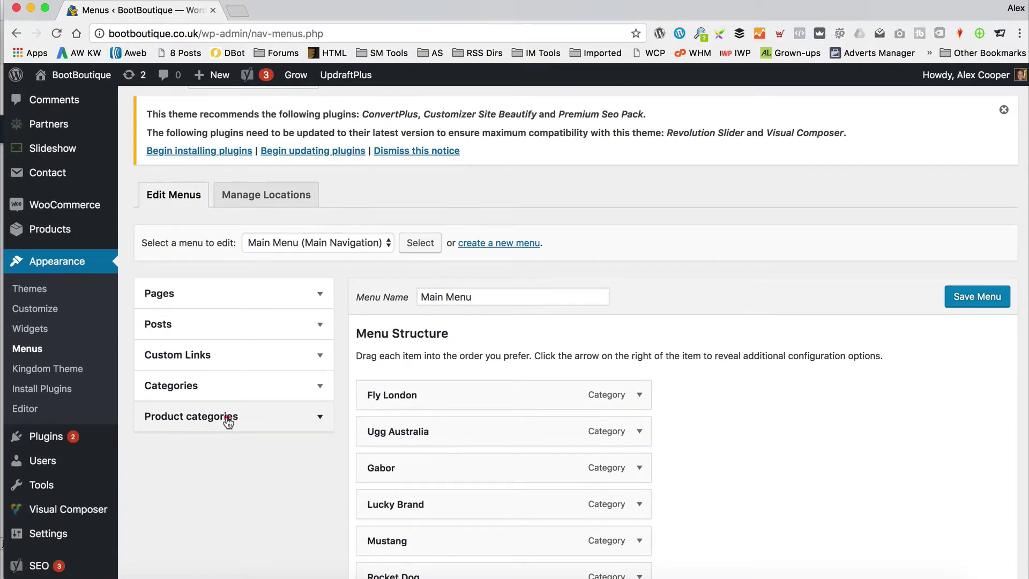
# List all product categories, tick Timberland, and add it to Main Menu
pyautogui.click(228, 421)
pyautogui.scroll(-5, 262, 409)
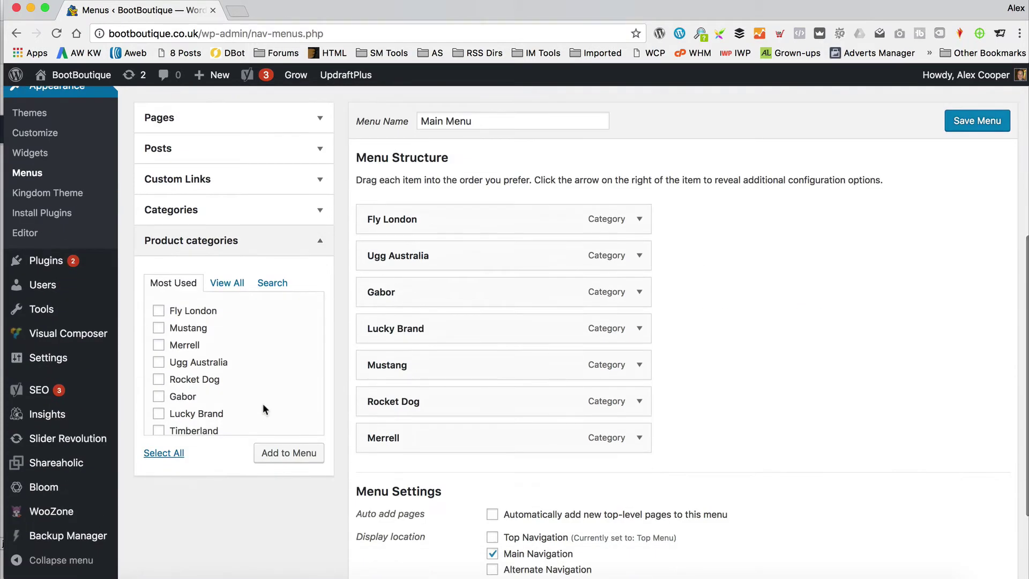
pyautogui.scroll(-1, 201, 313)
pyautogui.scroll(1, 208, 383)
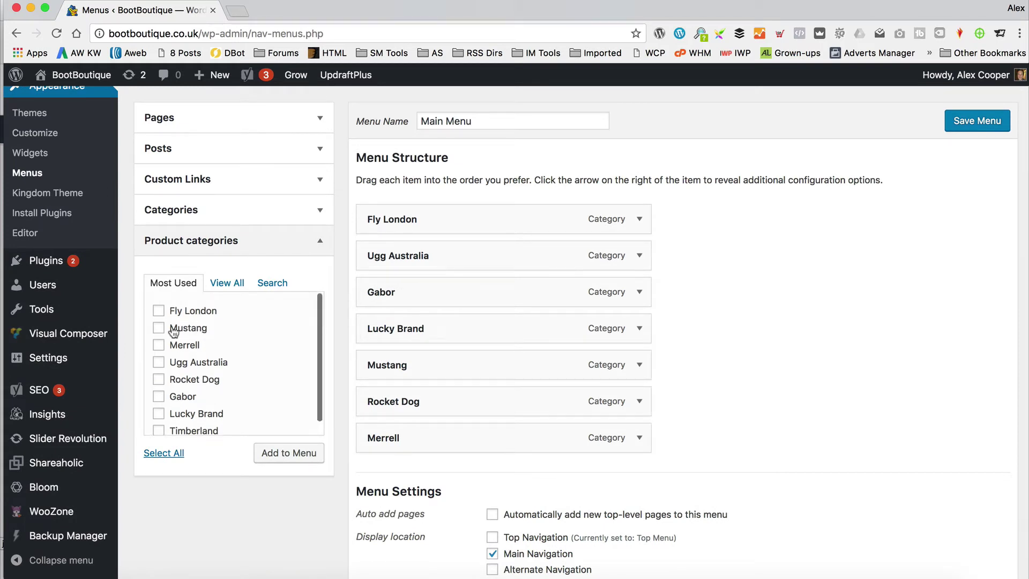
pyautogui.click(229, 282)
pyautogui.scroll(-2, 230, 332)
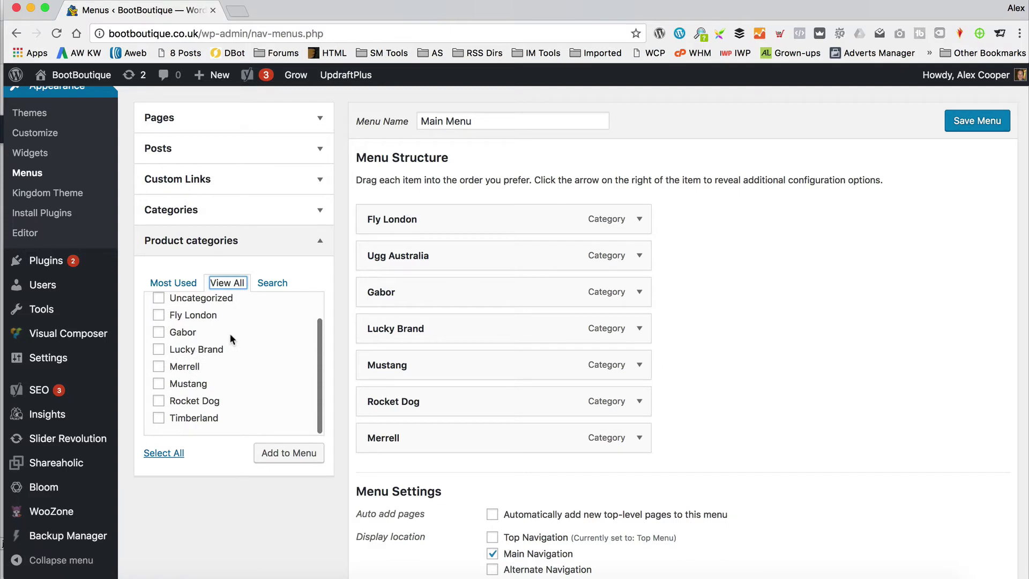
pyautogui.click(159, 418)
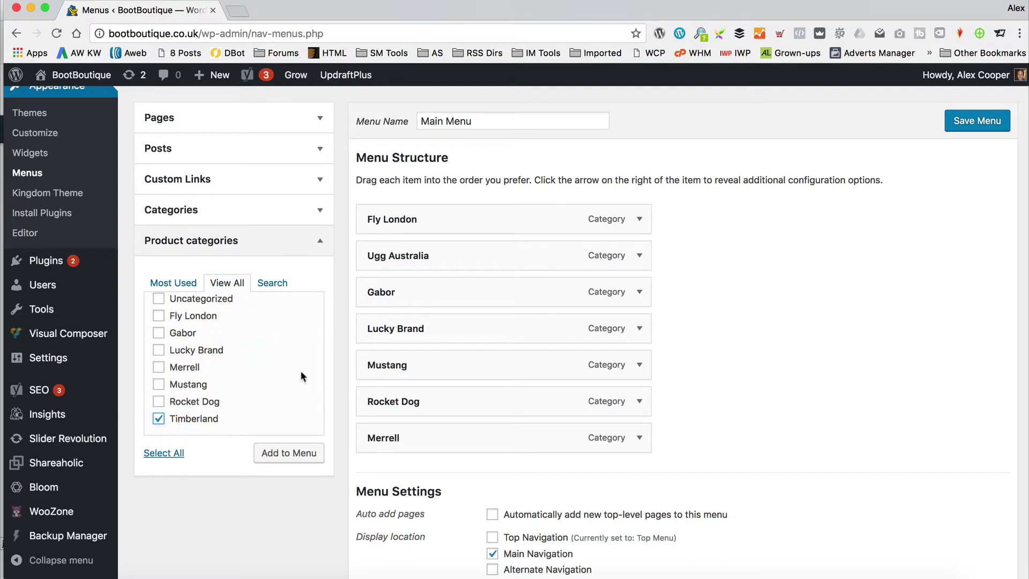
pyautogui.click(288, 452)
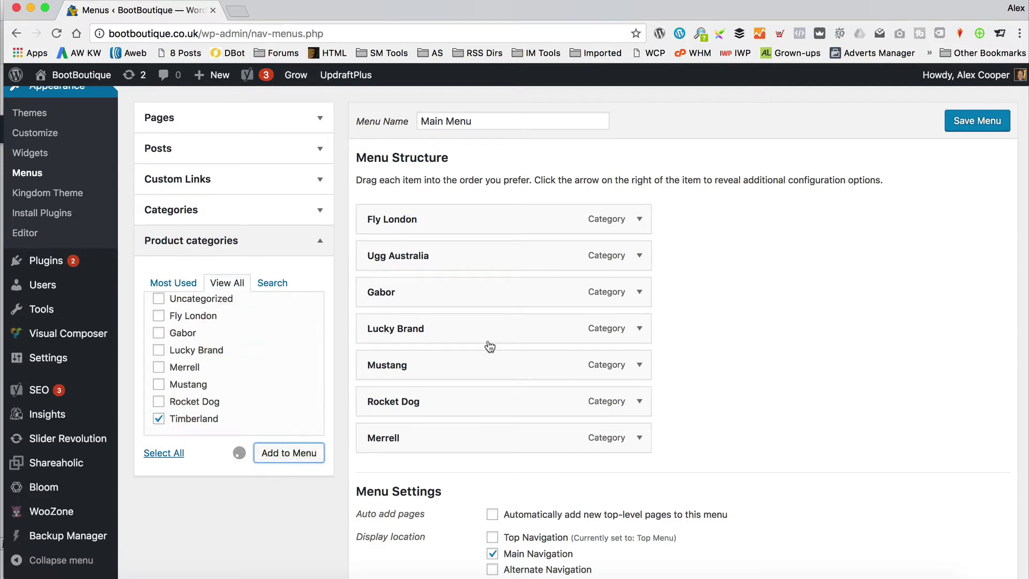
# Check the new Timberland item's label, save Main Menu, and go to the live site
pyautogui.scroll(-2, 490, 340)
pyautogui.scroll(-1, 489, 340)
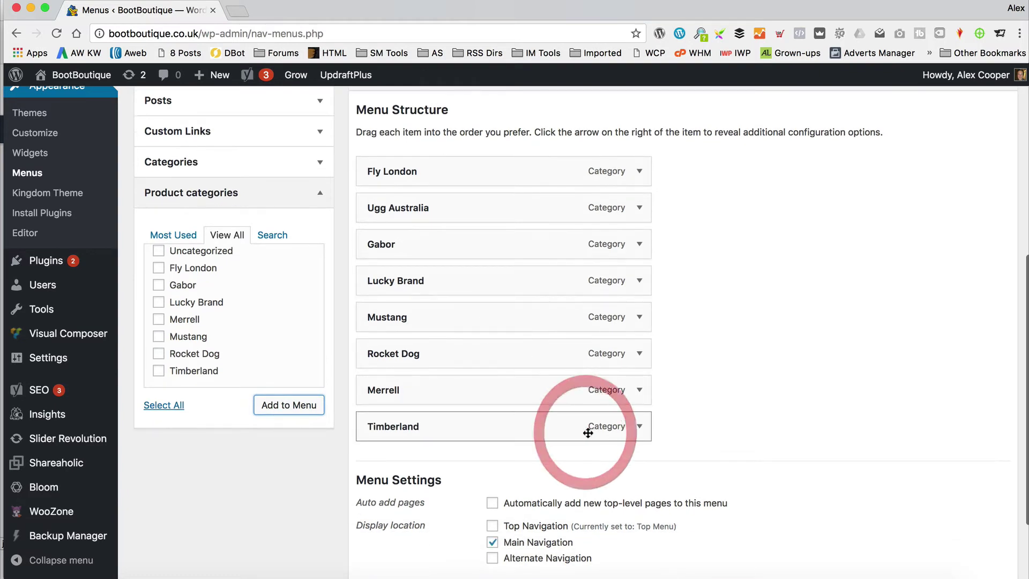
pyautogui.click(639, 427)
pyautogui.scroll(-5, 475, 461)
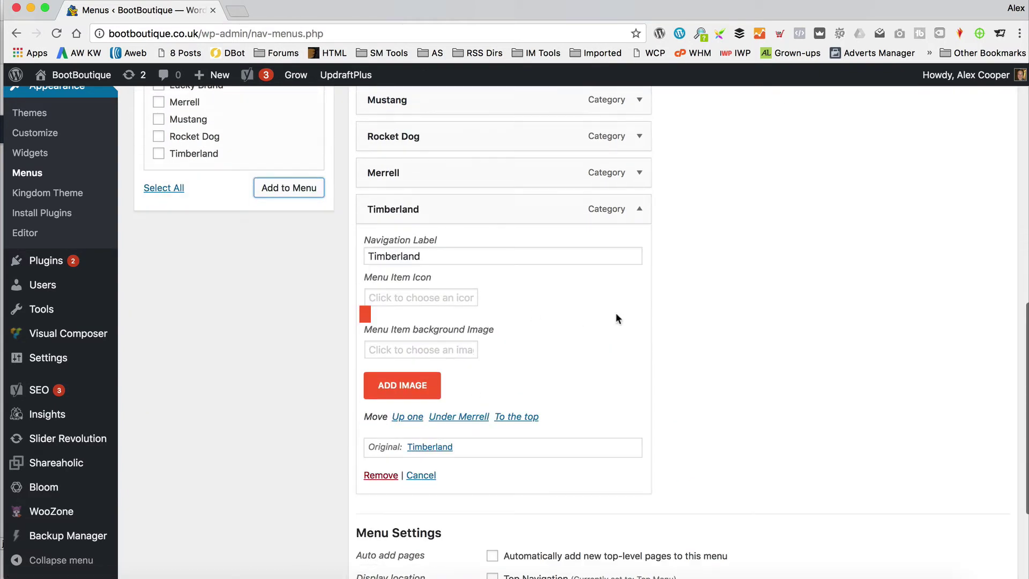
pyautogui.scroll(15, 735, 374)
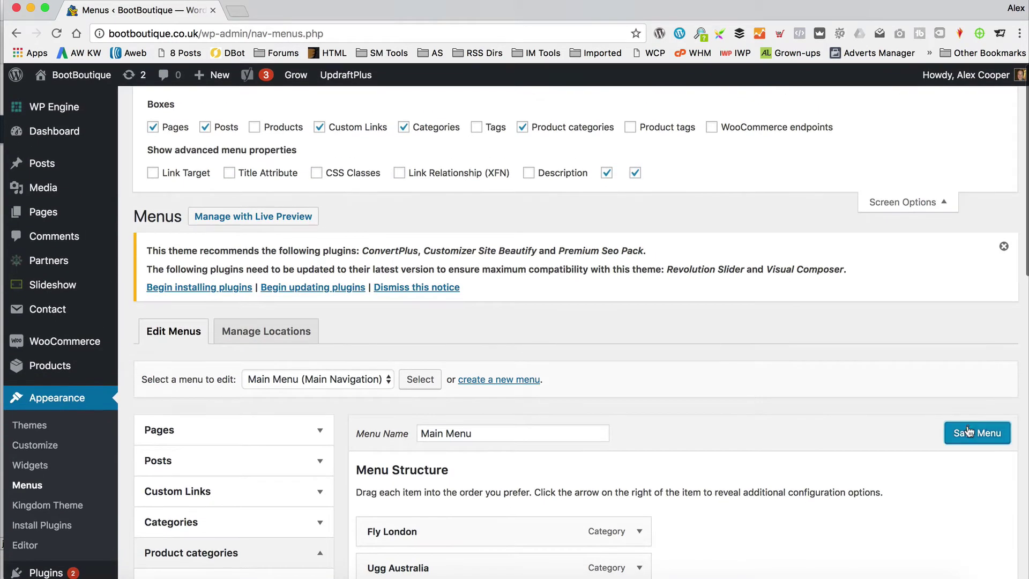
pyautogui.click(967, 432)
pyautogui.scroll(-7, 757, 375)
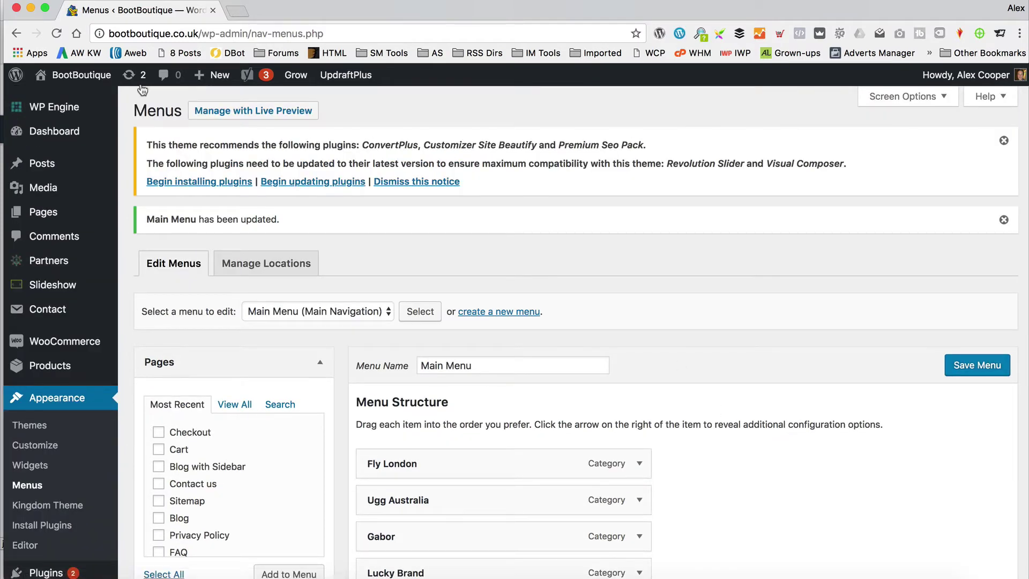
pyautogui.moveTo(80, 75)
pyautogui.click(85, 101)
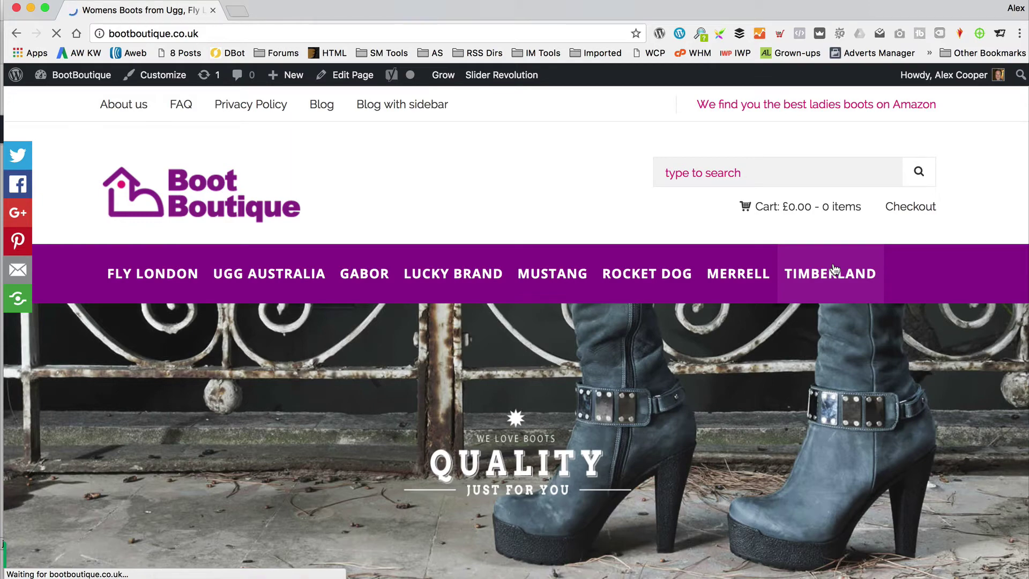
# From the live Timberland category page, open its Edit category screen
pyautogui.scroll(-4, 670, 274)
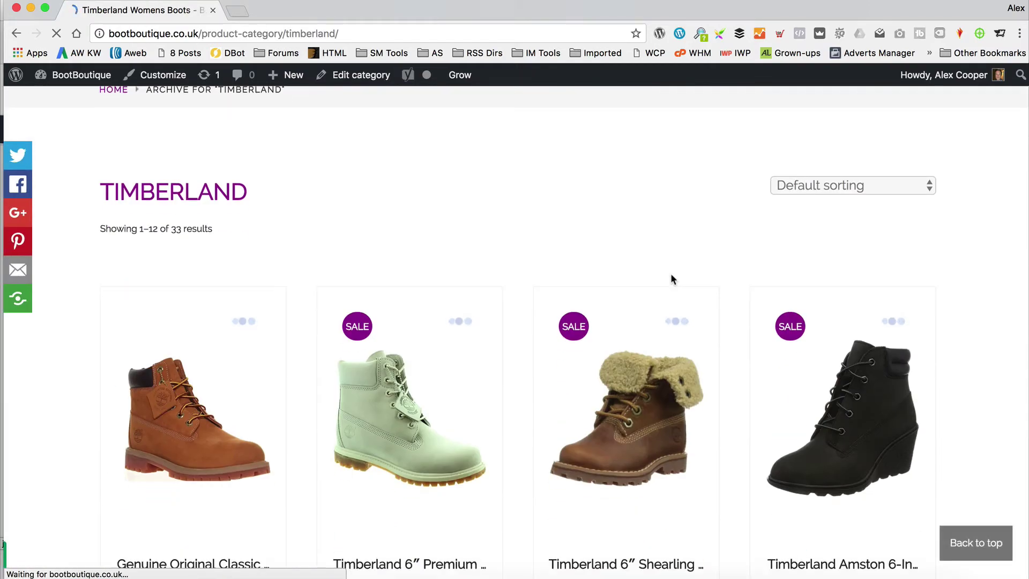
pyautogui.scroll(4, 670, 275)
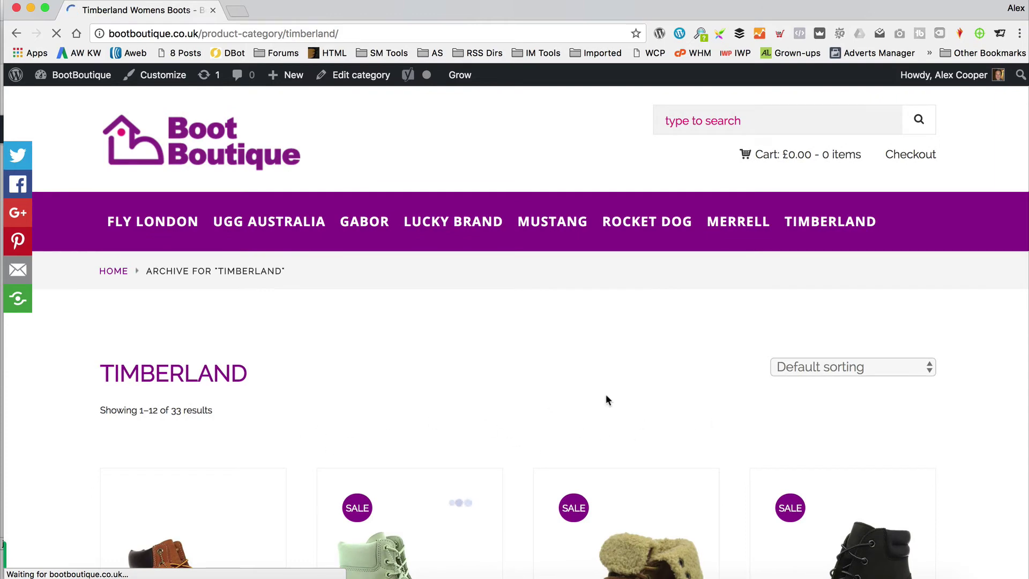
pyautogui.click(355, 75)
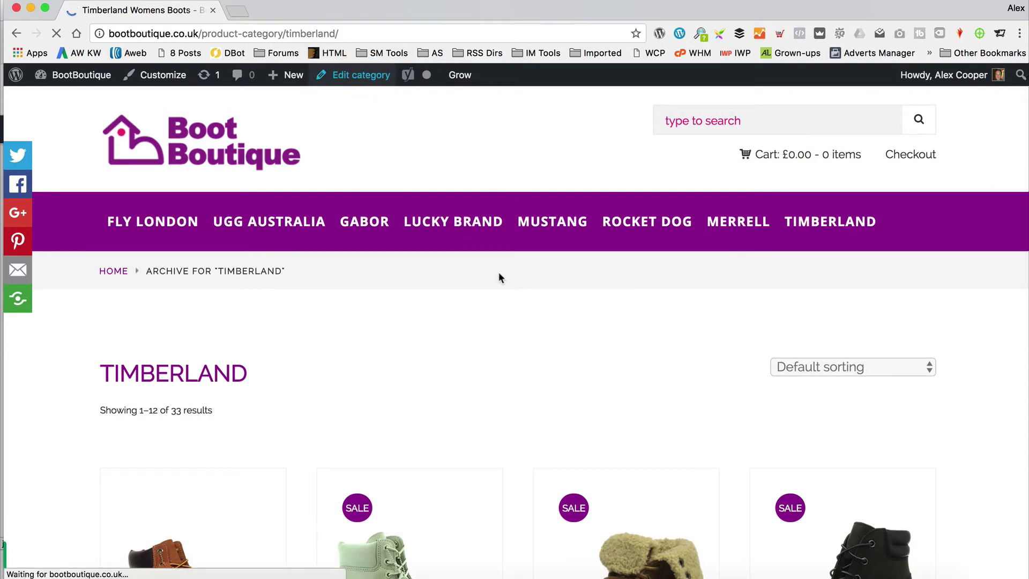
# In the Visual editor, enter 'Timberland boots are fantastic, rugged, hard-wearing yet comfortable boots for women.'
pyautogui.moveTo(342, 90)
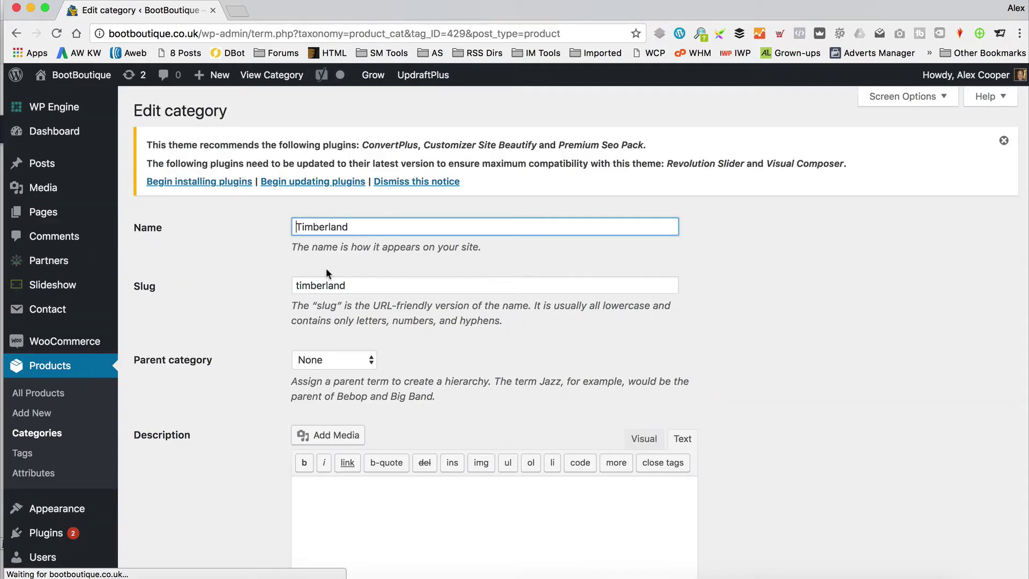
pyautogui.scroll(-3, 232, 231)
pyautogui.scroll(-2, 279, 223)
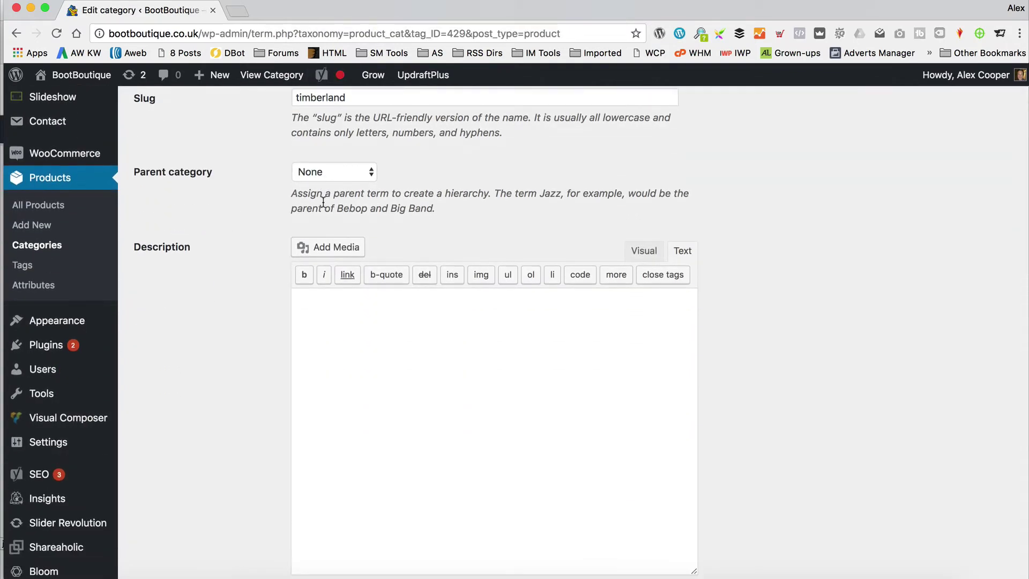
pyautogui.scroll(-3, 400, 324)
pyautogui.scroll(1, 498, 332)
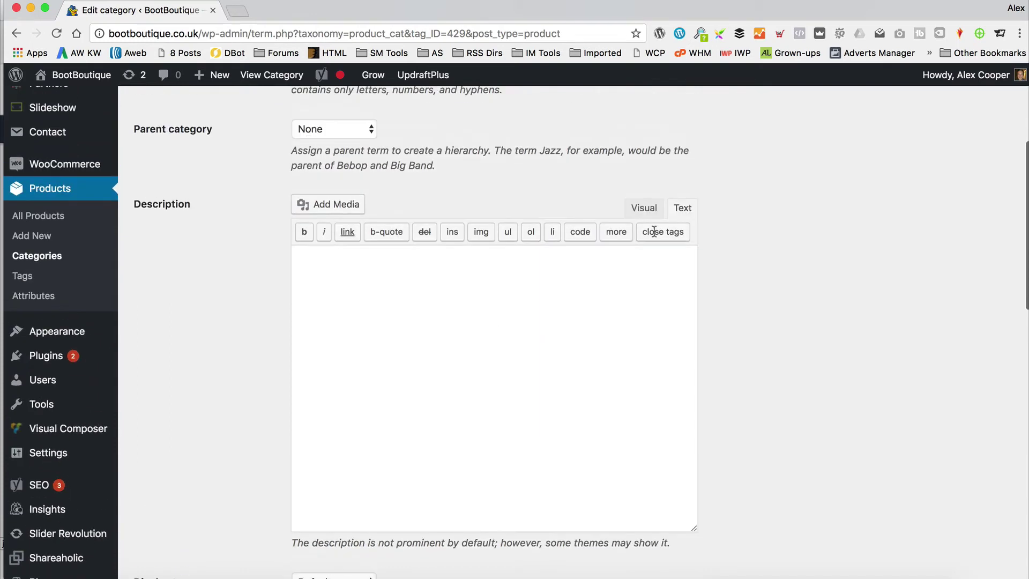
pyautogui.click(655, 208)
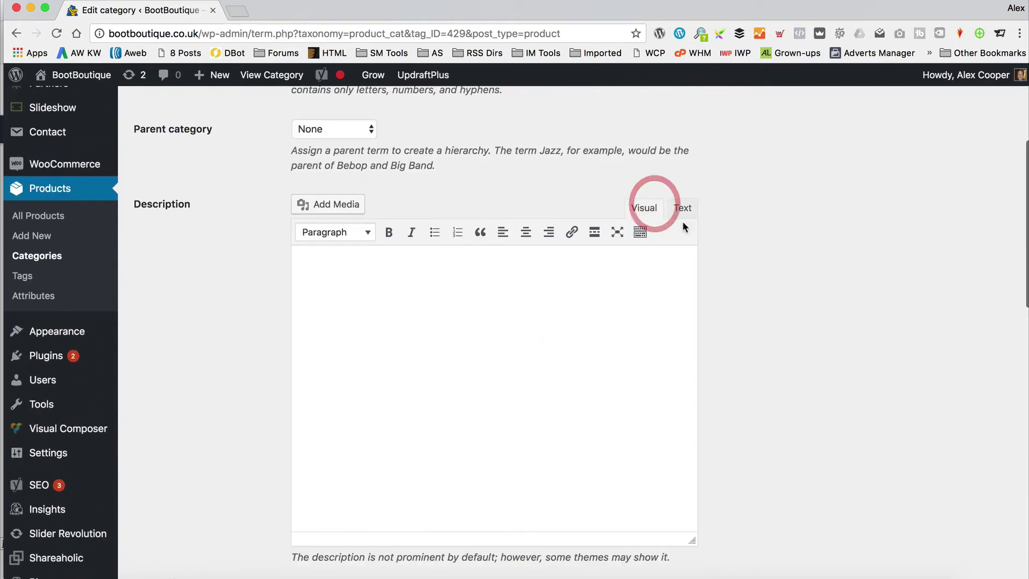
pyautogui.click(398, 285)
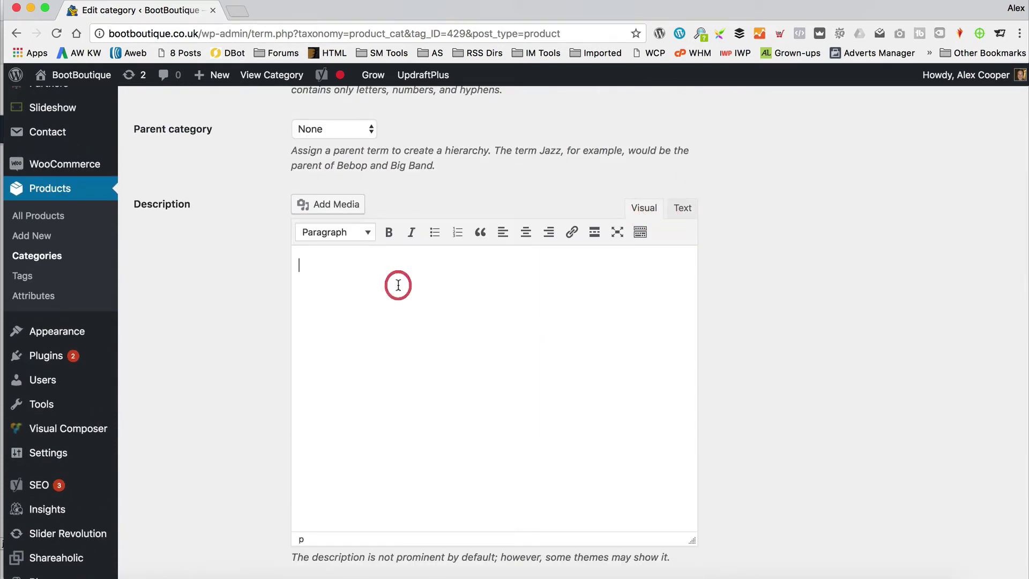
pyautogui.write('Timberland boots are fantastic')
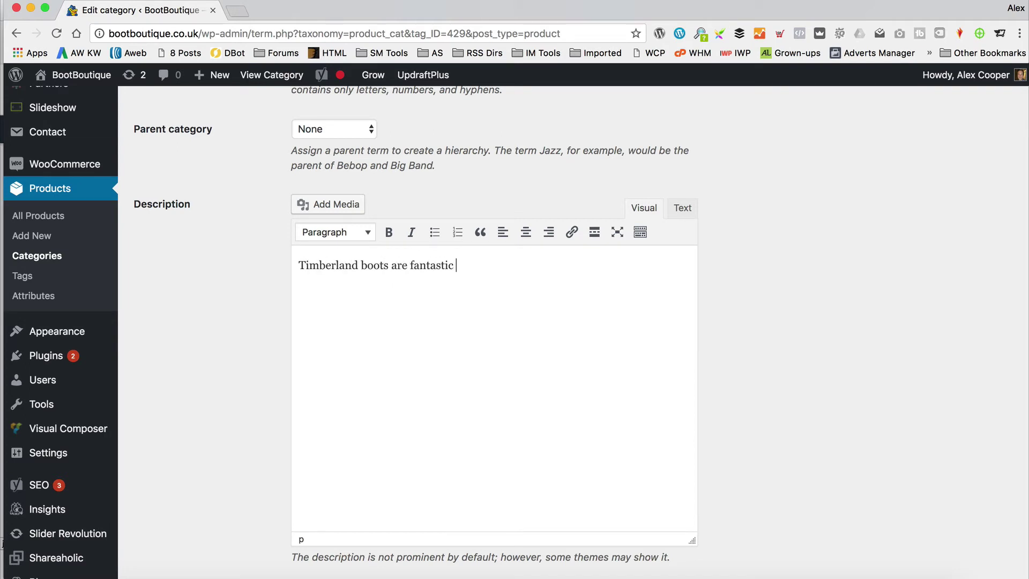
pyautogui.write(', rugged, hard-wearing yet comfortable')
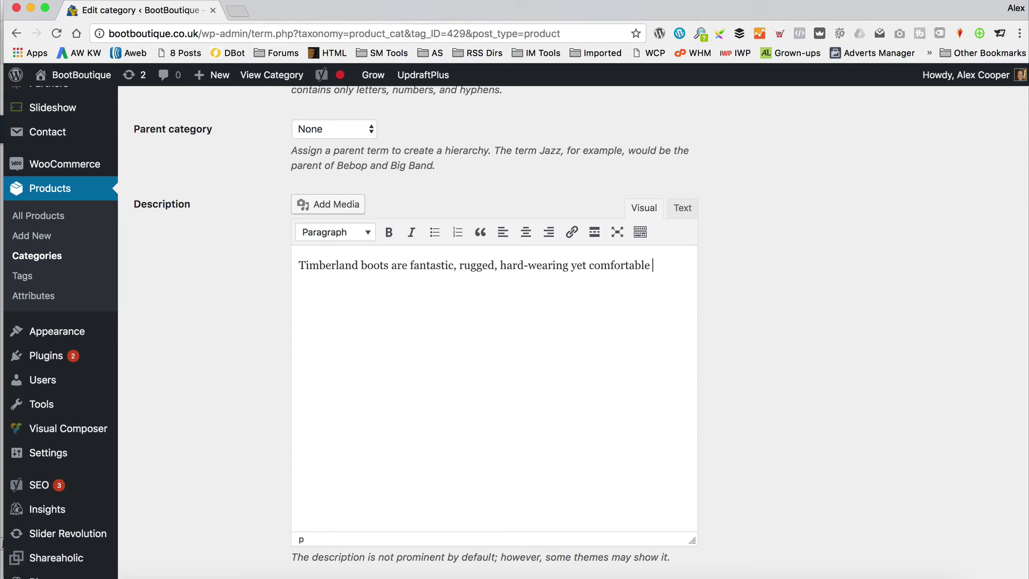
pyautogui.write('oots for women.')
pyautogui.scroll(-4, 480, 375)
pyautogui.scroll(-5, 501, 309)
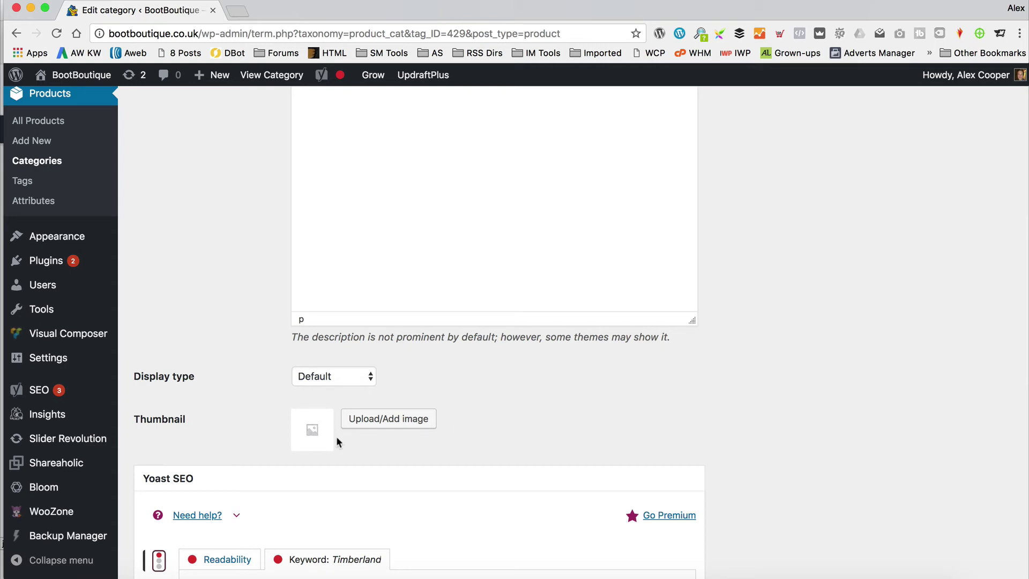
# Set the Yoast SEO focus keyword to 'Timberland', correcting the misspelling
pyautogui.scroll(-1, 483, 378)
pyautogui.scroll(-6, 507, 334)
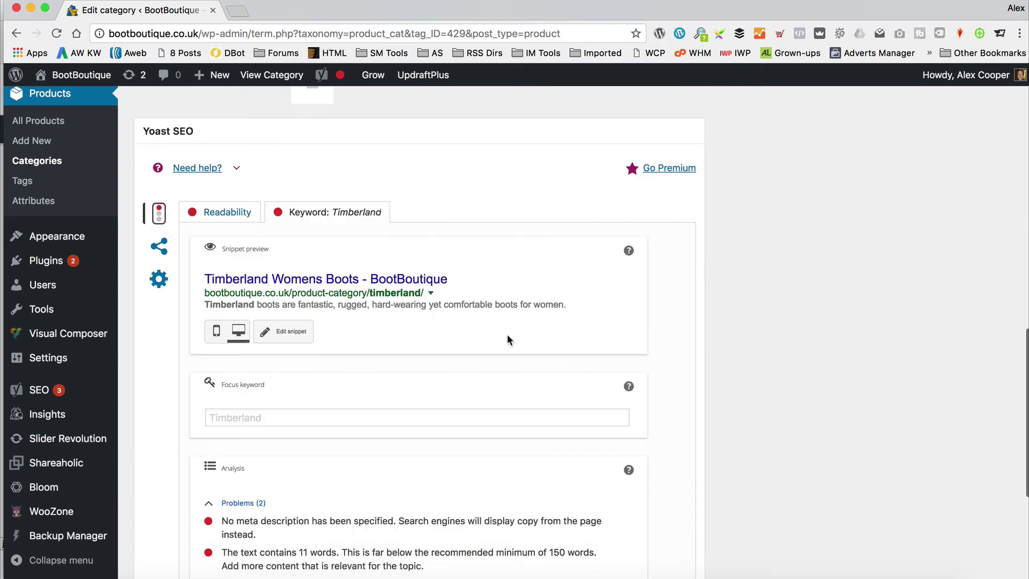
pyautogui.scroll(-2, 542, 221)
pyautogui.scroll(3, 541, 221)
pyautogui.scroll(-3, 541, 221)
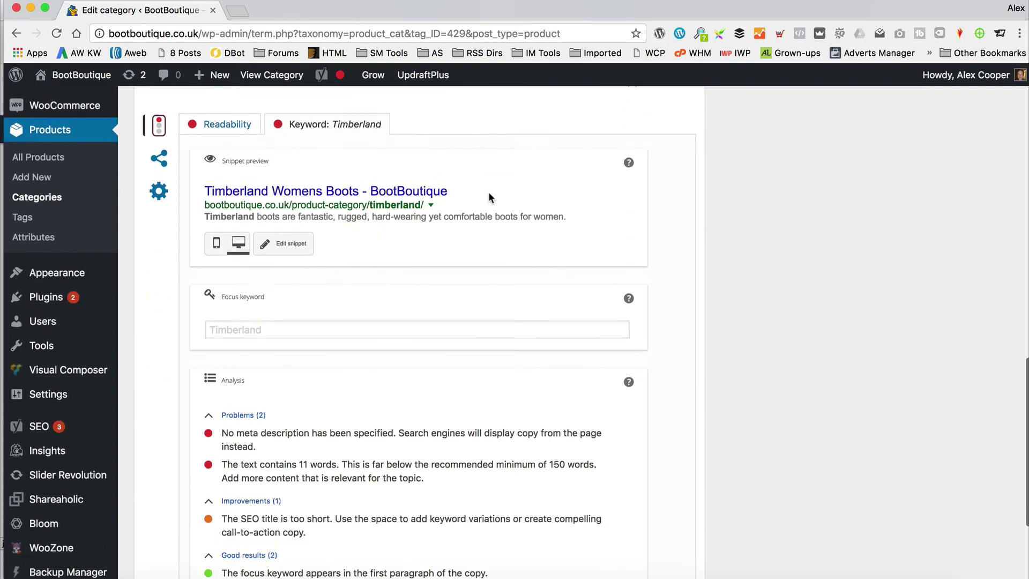
pyautogui.scroll(-1, 489, 194)
pyautogui.click(289, 318)
pyautogui.write('Tmberland')
pyautogui.click(216, 319)
pyautogui.write('i')
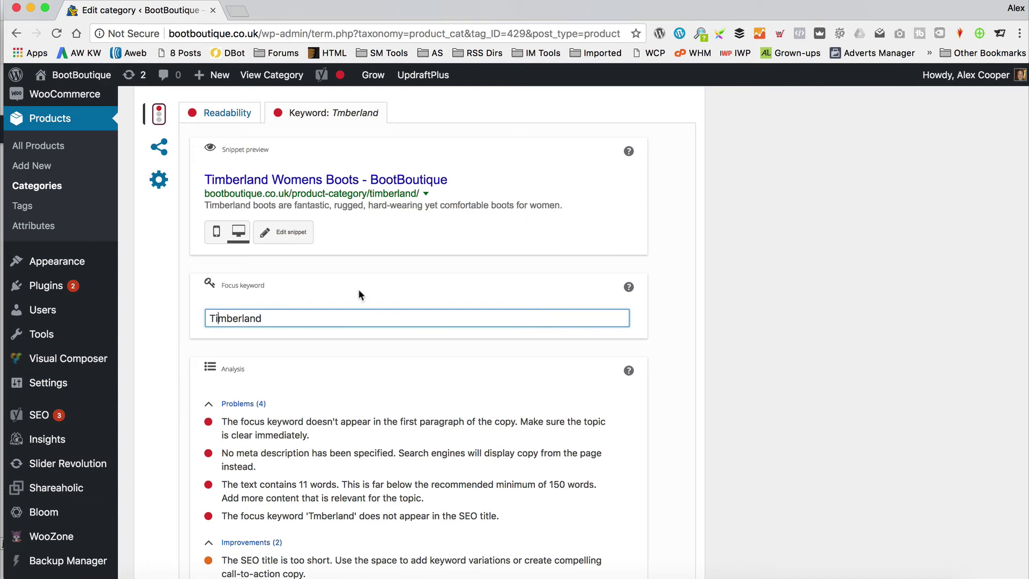
# Update the Timberland category to save the description and keyword
pyautogui.scroll(-3, 375, 294)
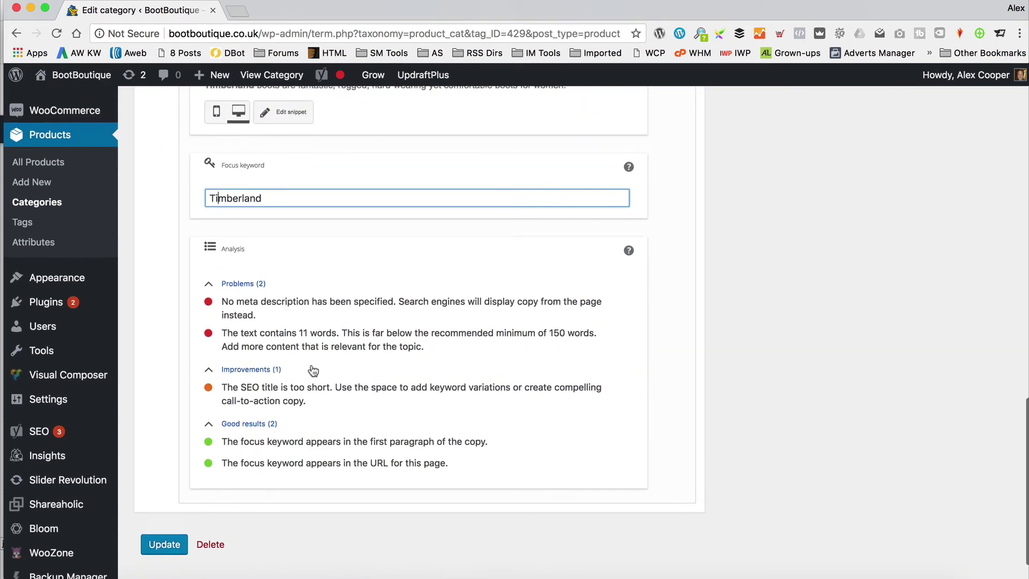
pyautogui.scroll(2, 312, 369)
pyautogui.scroll(-3, 274, 472)
pyautogui.click(164, 529)
pyautogui.scroll(3, 343, 402)
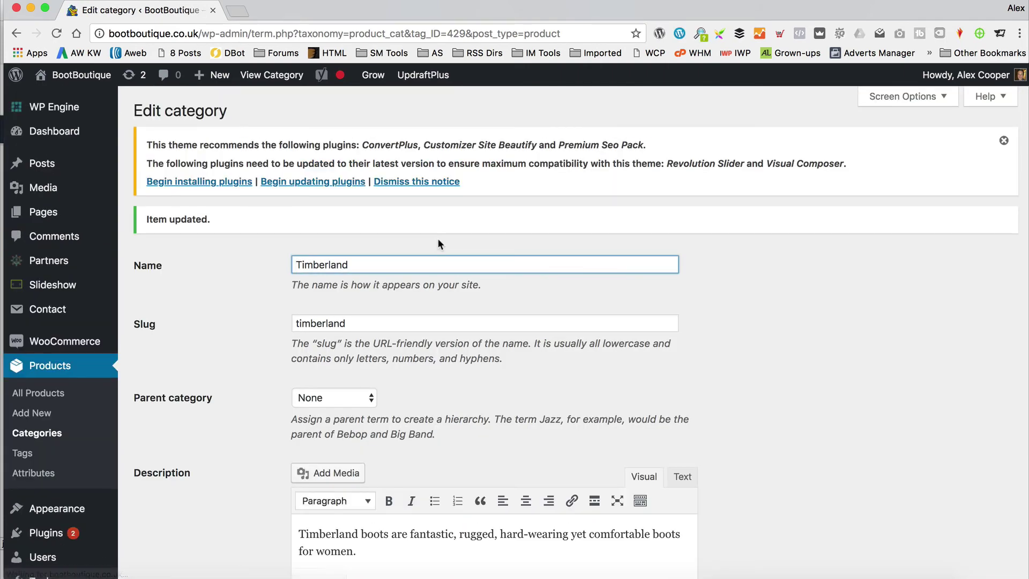
# View the live Timberland archive with its new description and go to products page 2
pyautogui.click(275, 76)
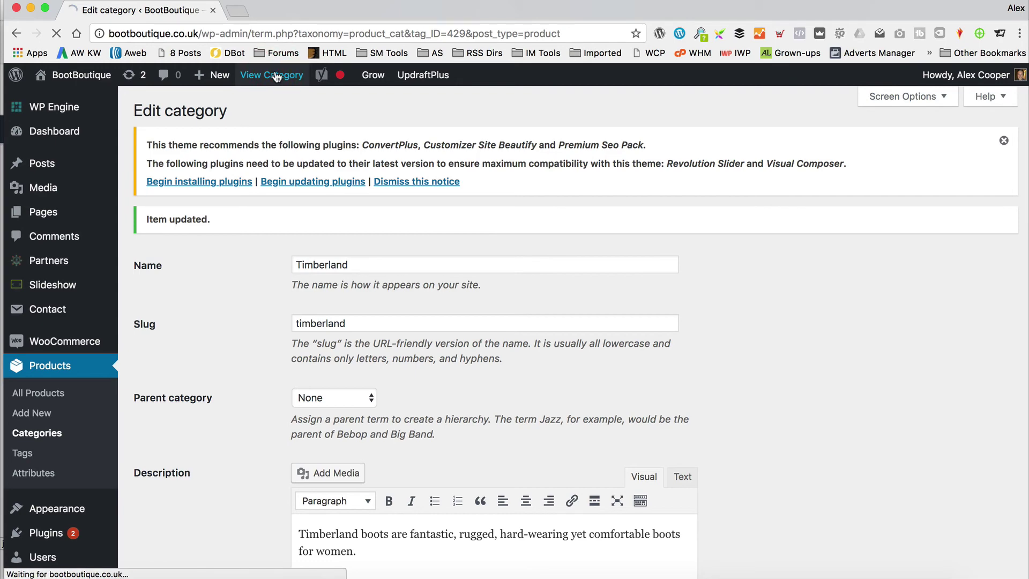
pyautogui.scroll(-3, 384, 127)
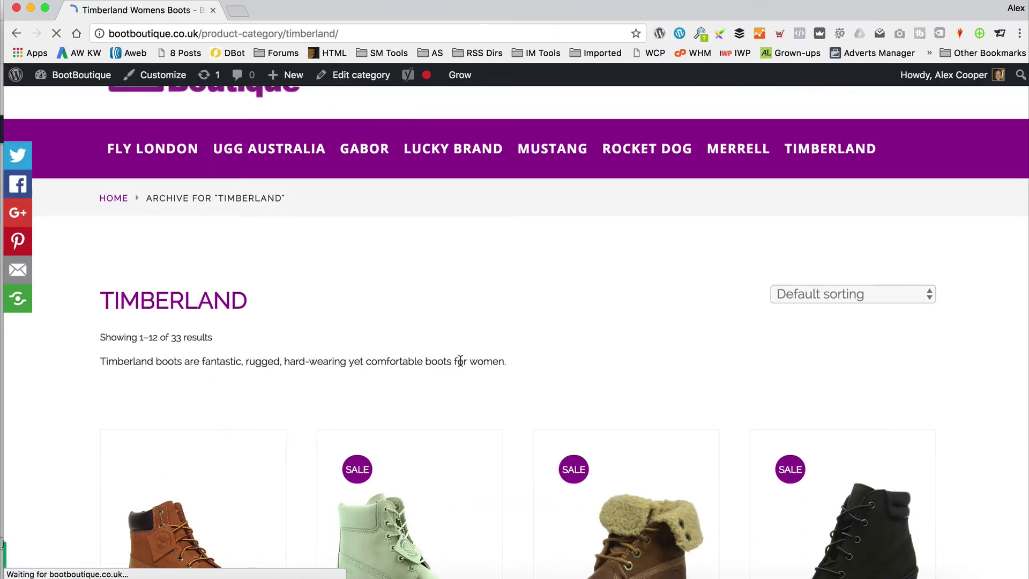
pyautogui.scroll(-20, 559, 292)
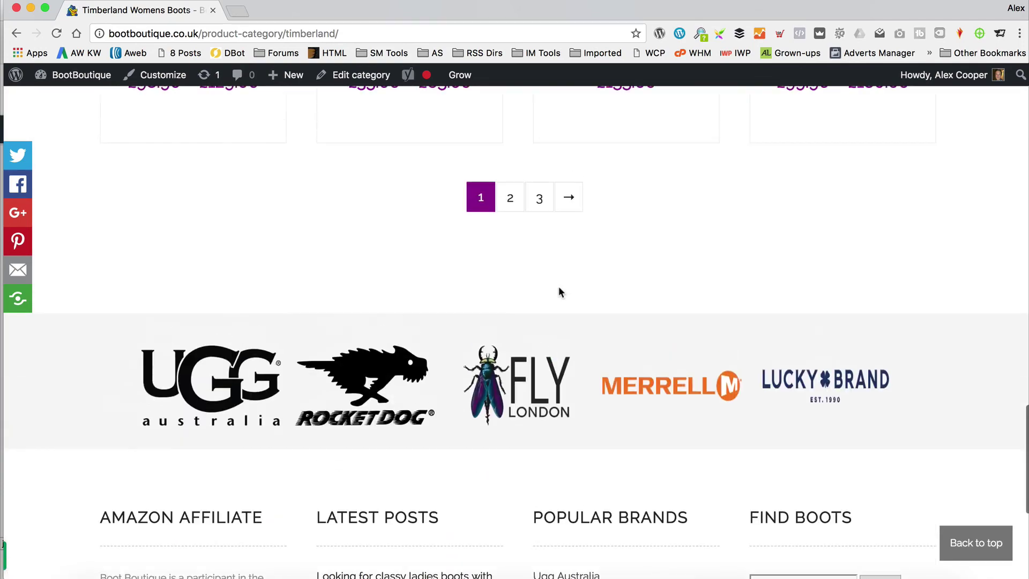
pyautogui.scroll(3, 559, 292)
pyautogui.click(508, 358)
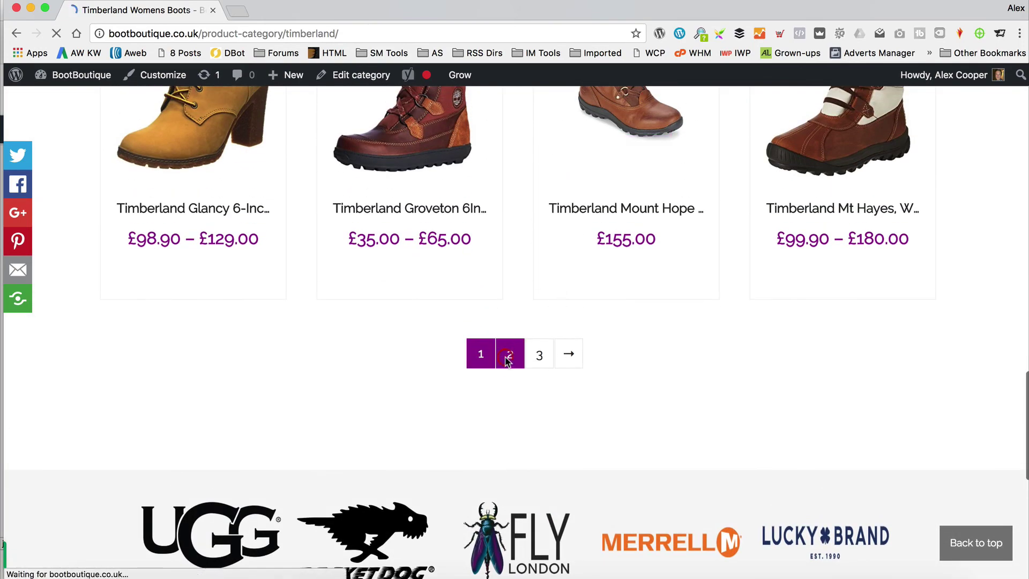